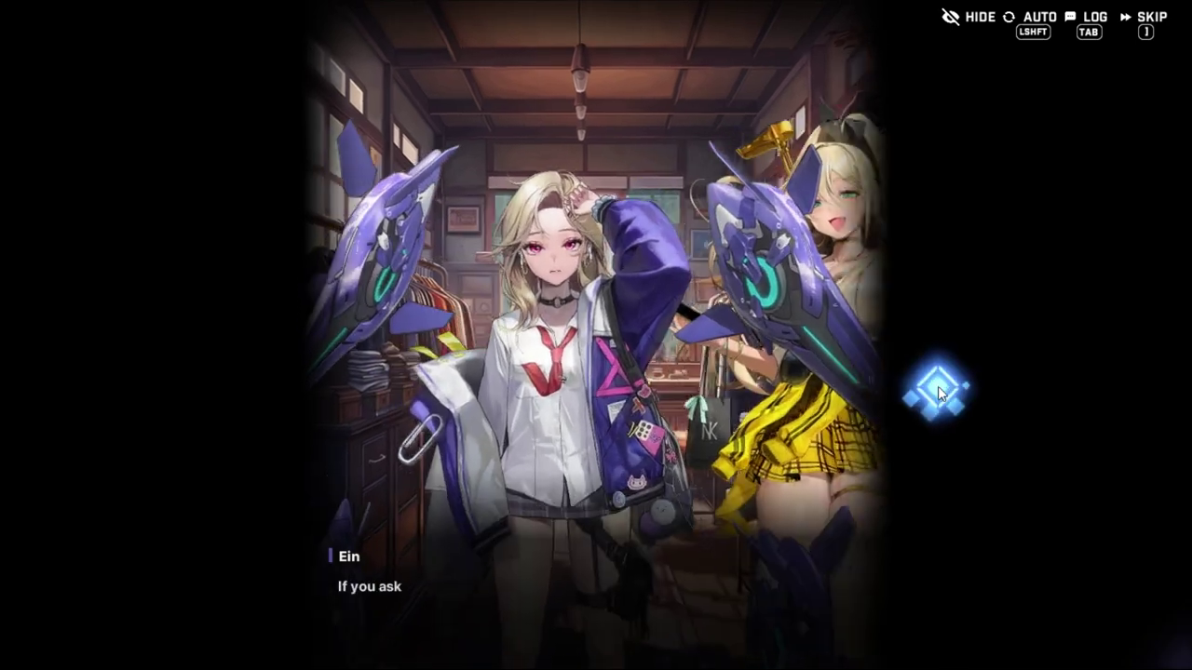
# Advance Ein and Rupee's shop dialogue and choose the reply "Oh... Thanks.".
pyautogui.click(911, 523)
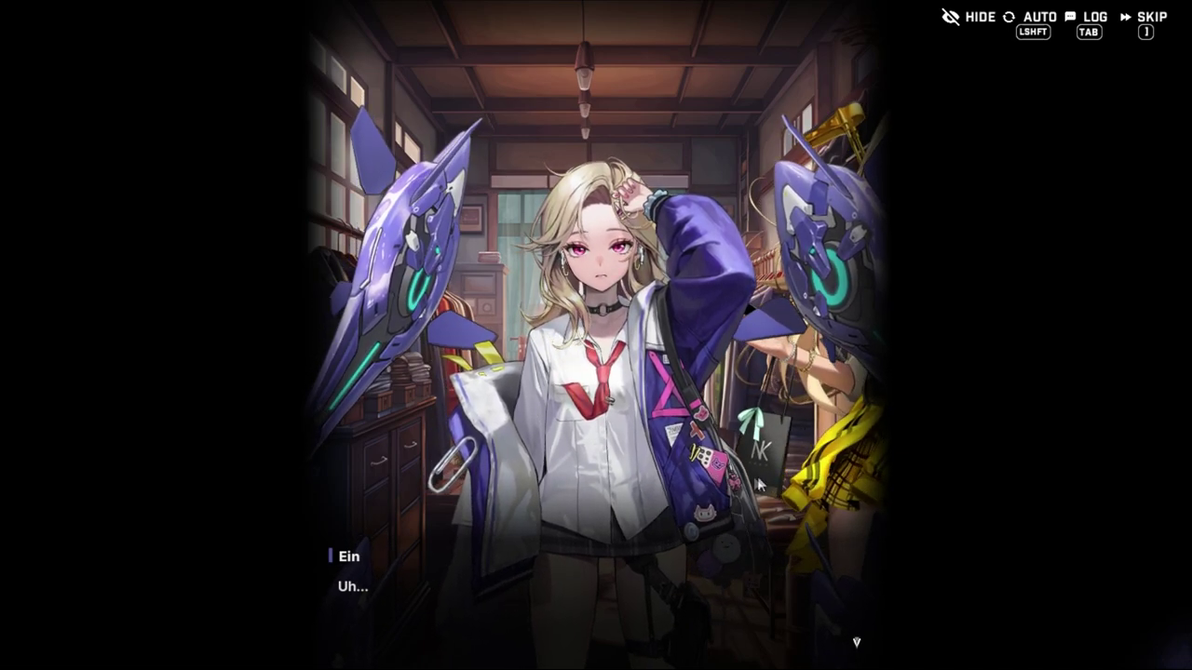
pyautogui.click(717, 487)
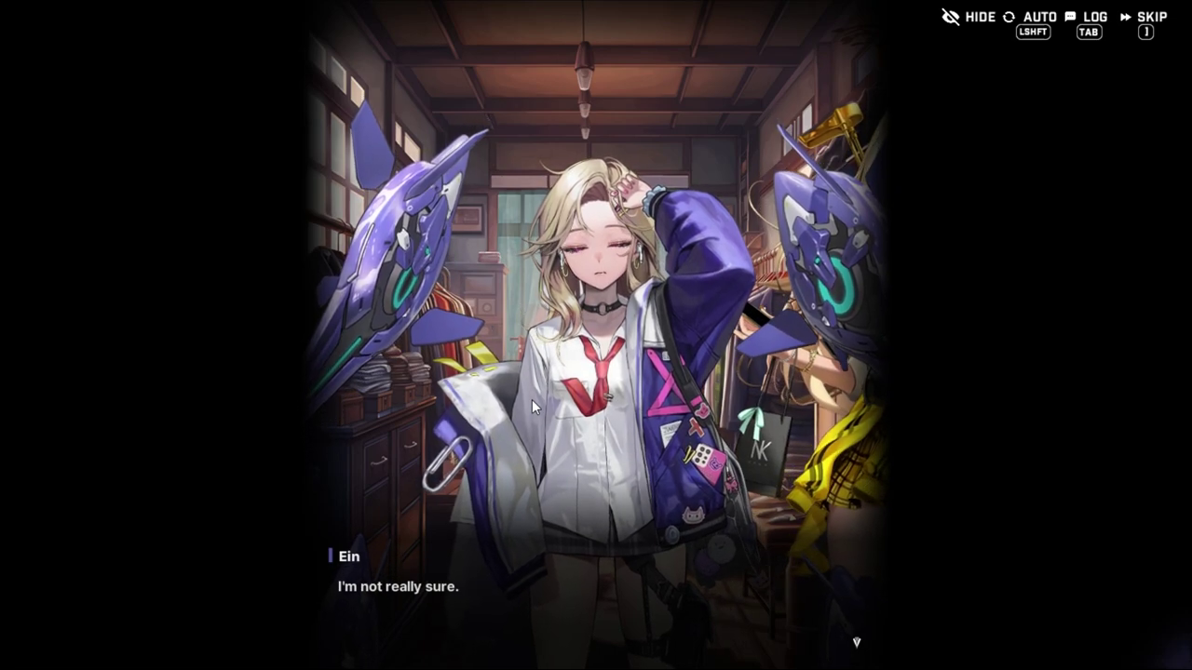
pyautogui.click(950, 359)
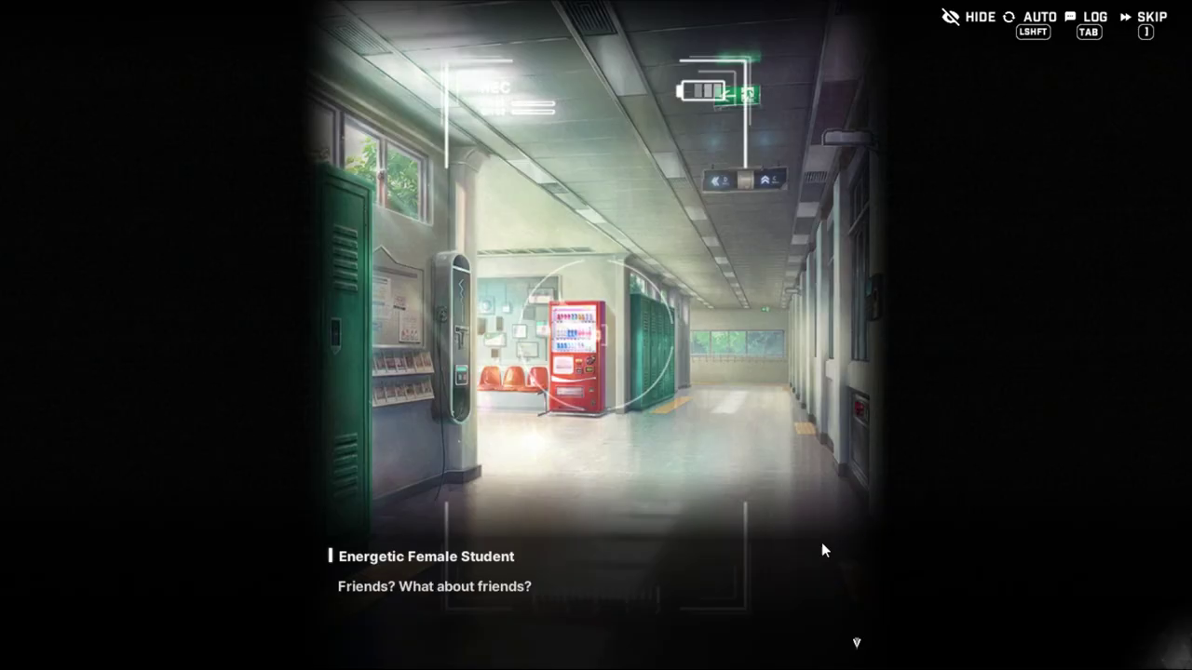
pyautogui.click(822, 542)
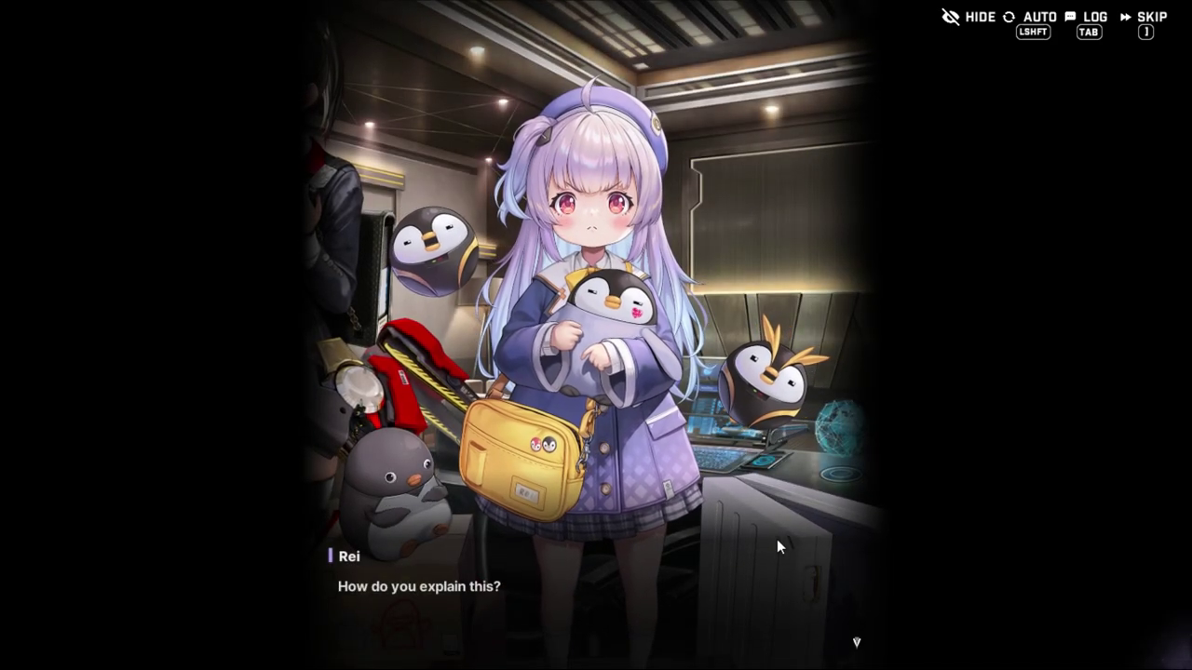
# Play through Rei's question, the short punishment exchange and the narration.
pyautogui.click(777, 539)
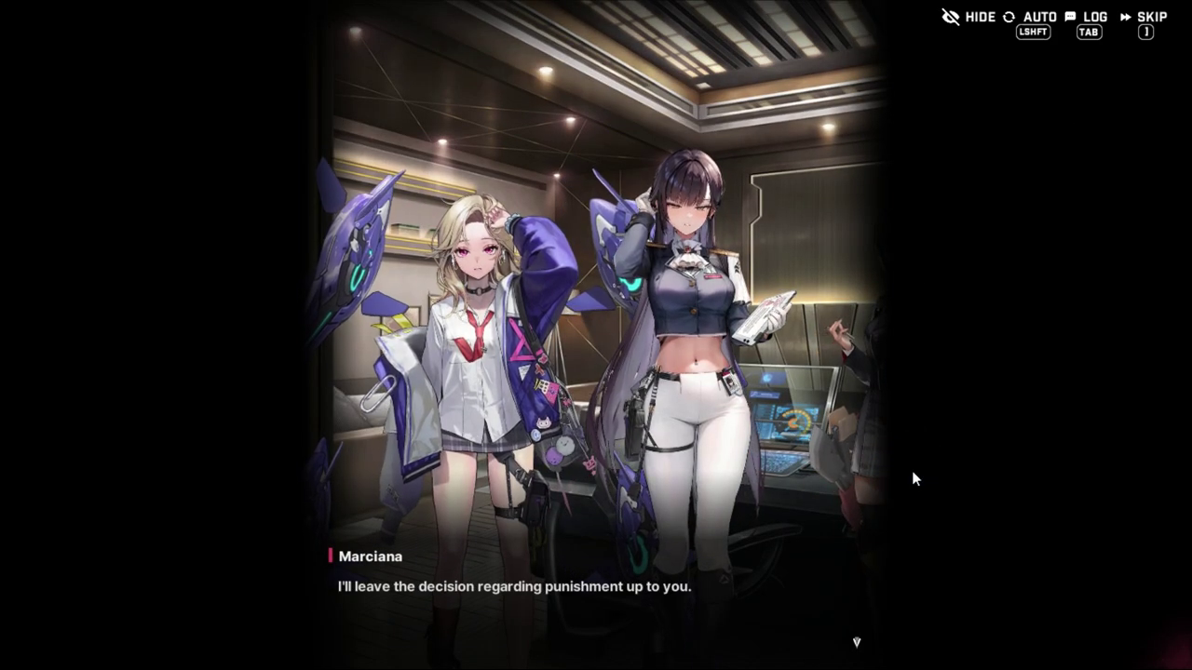
pyautogui.click(911, 470)
pyautogui.click(912, 471)
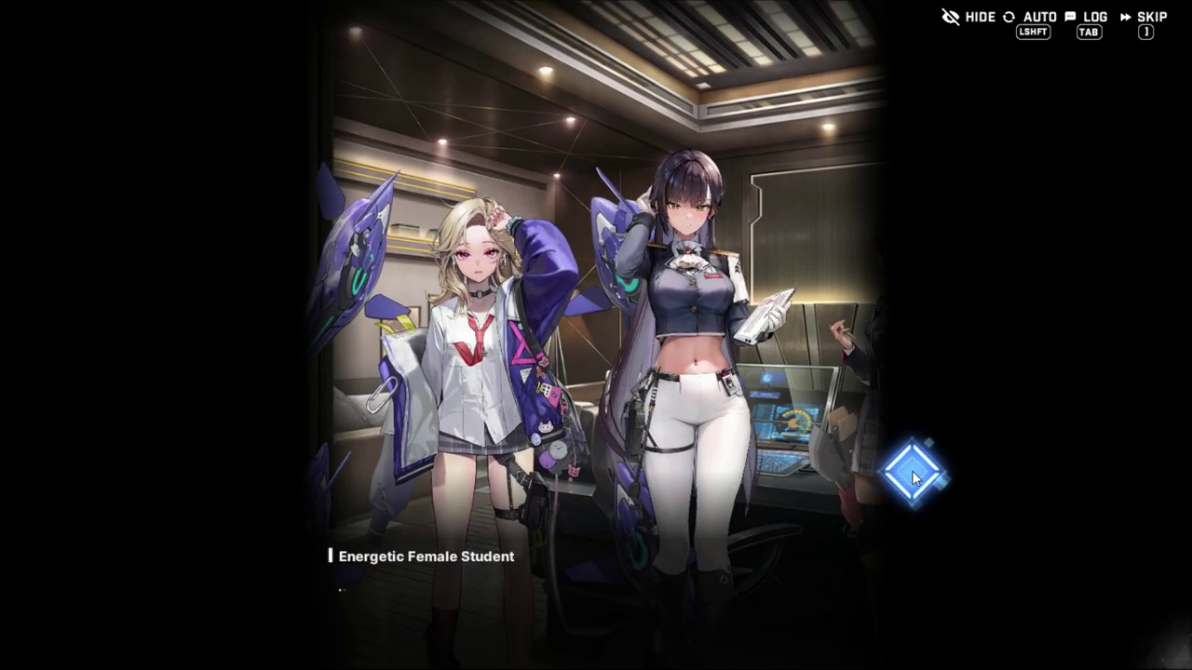
pyautogui.click(911, 470)
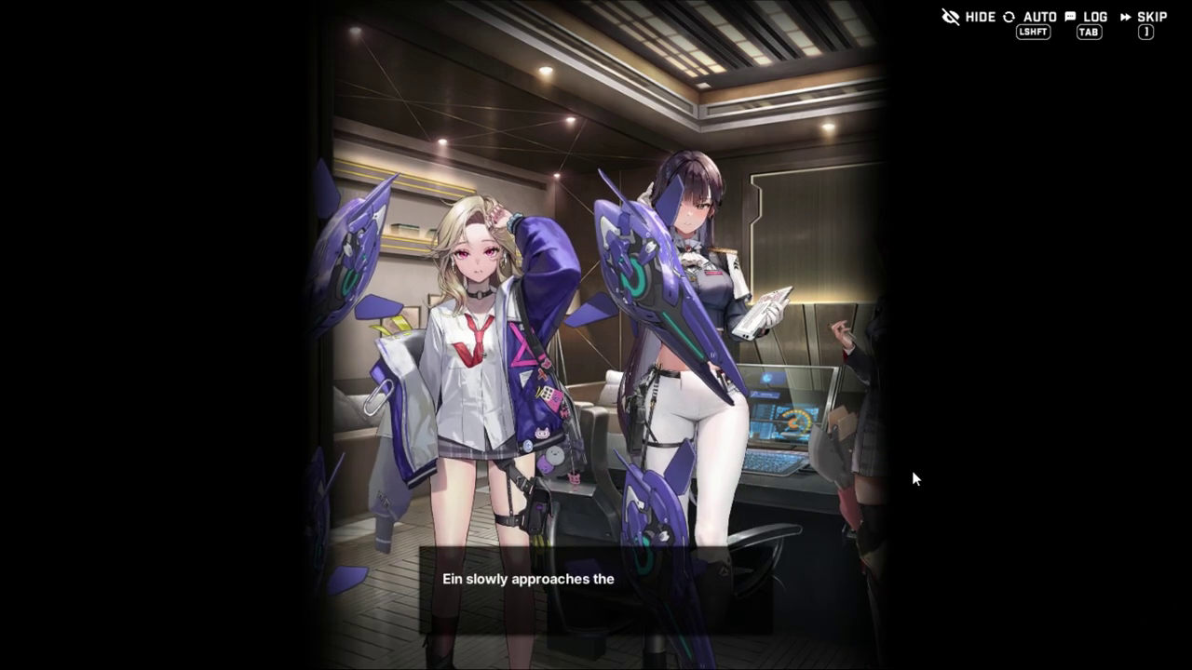
pyautogui.click(918, 442)
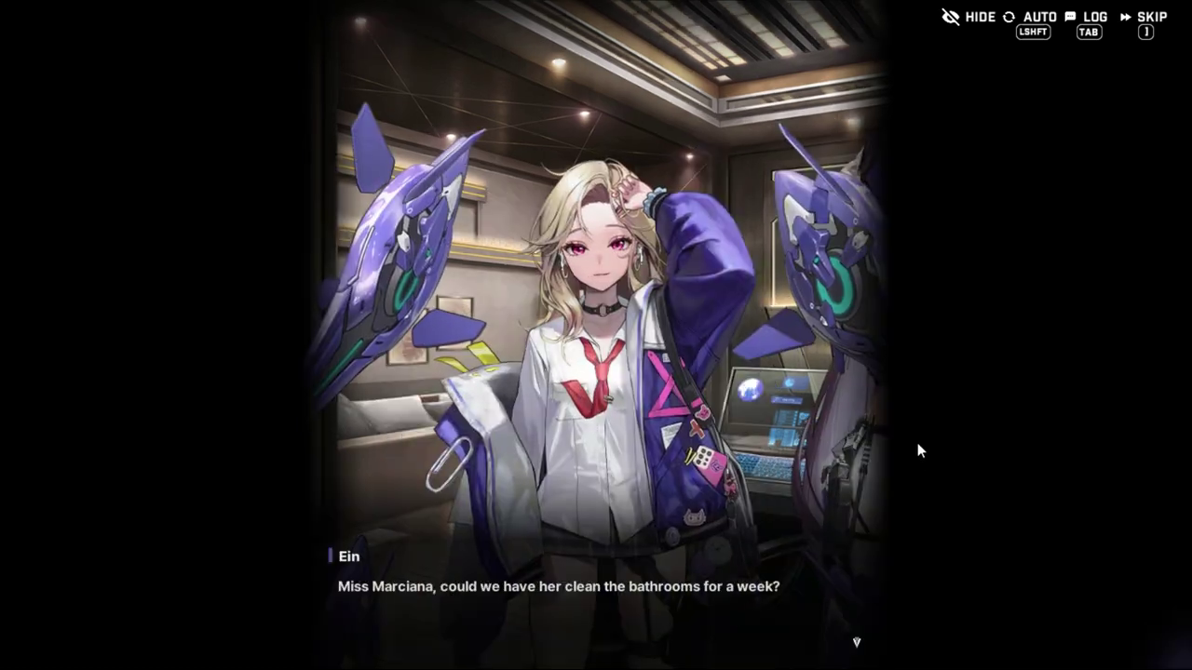
# Advance through Ein's bathroom-cleaning proposal and Marciana's replies.
pyautogui.click(917, 442)
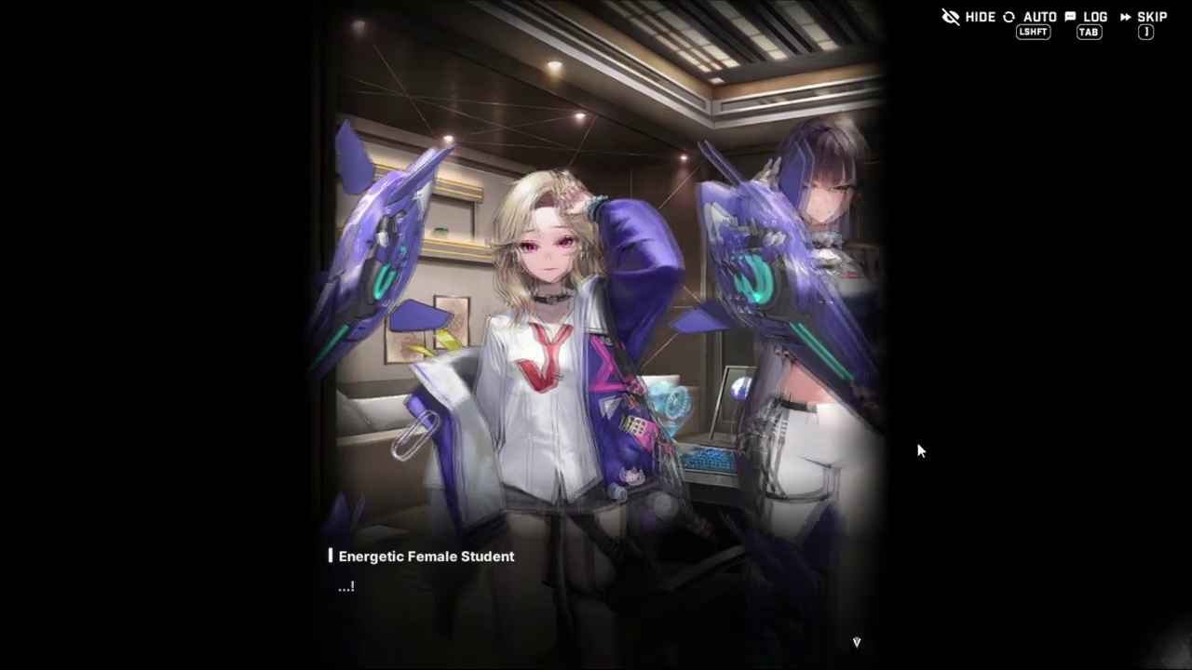
pyautogui.click(917, 442)
pyautogui.click(918, 443)
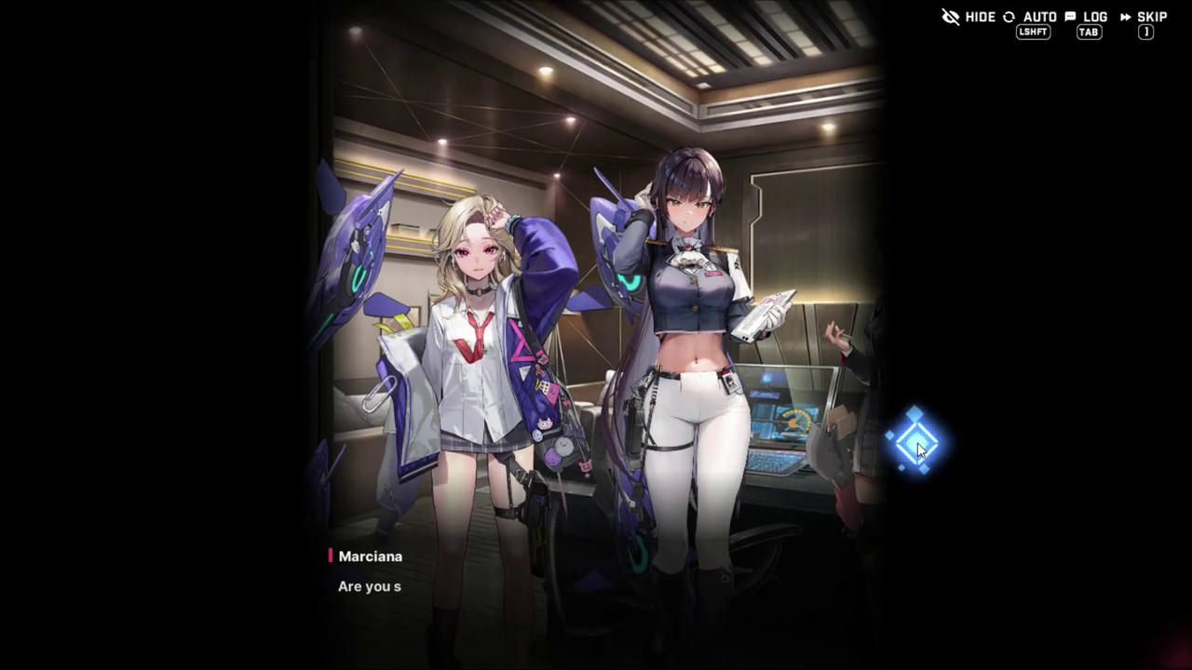
pyautogui.click(917, 442)
pyautogui.click(917, 442)
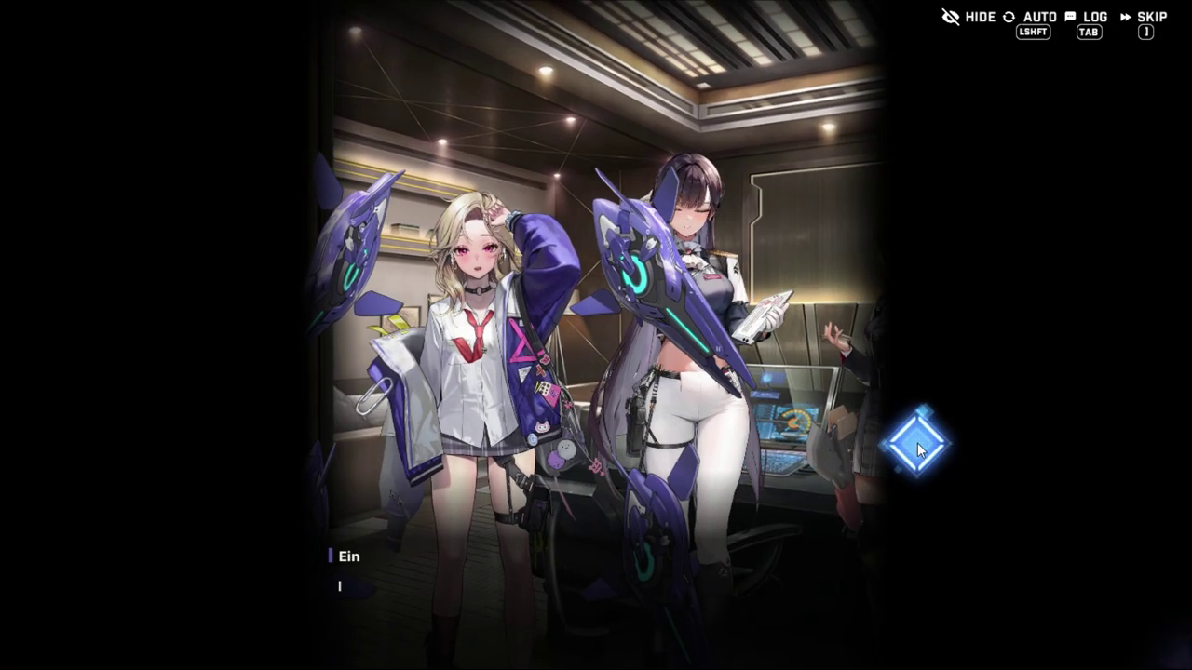
pyautogui.click(917, 442)
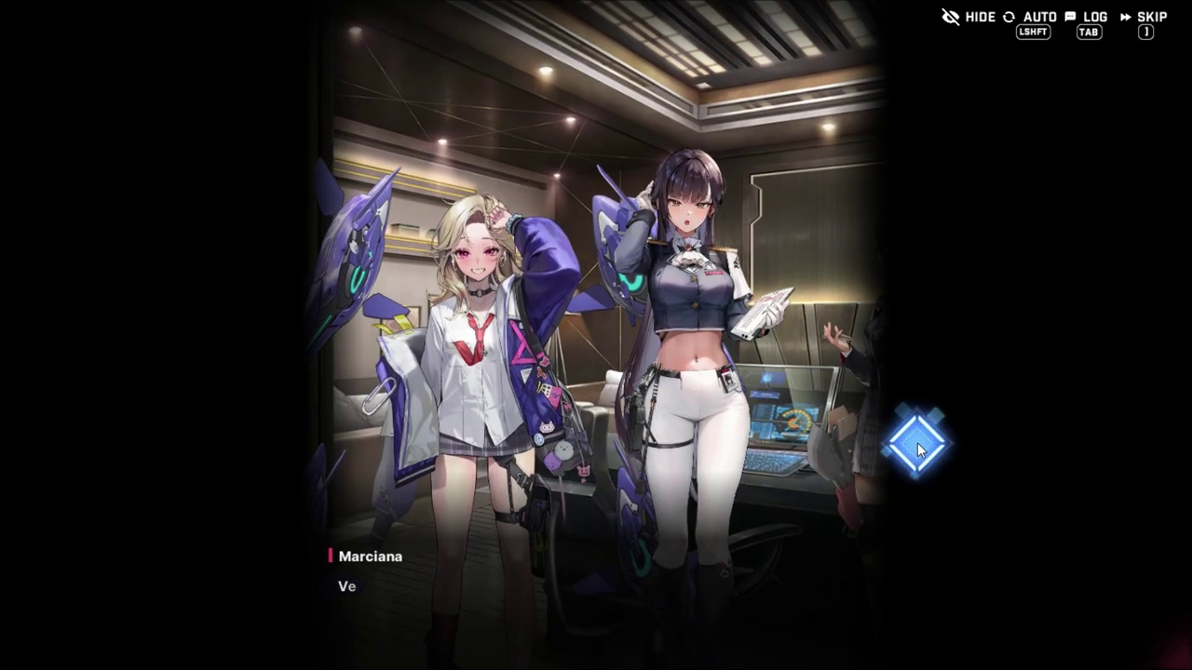
pyautogui.click(918, 447)
pyautogui.click(918, 447)
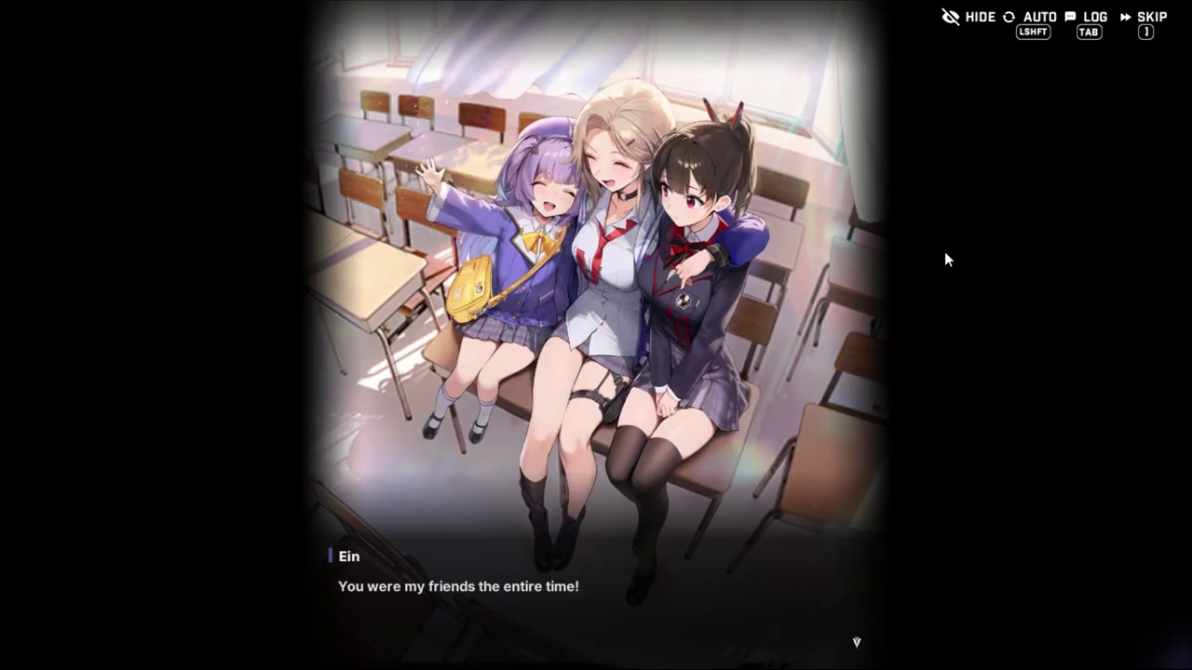
# Advance Ein's line to the classroom illustration of her hugging two friends.
pyautogui.click(944, 251)
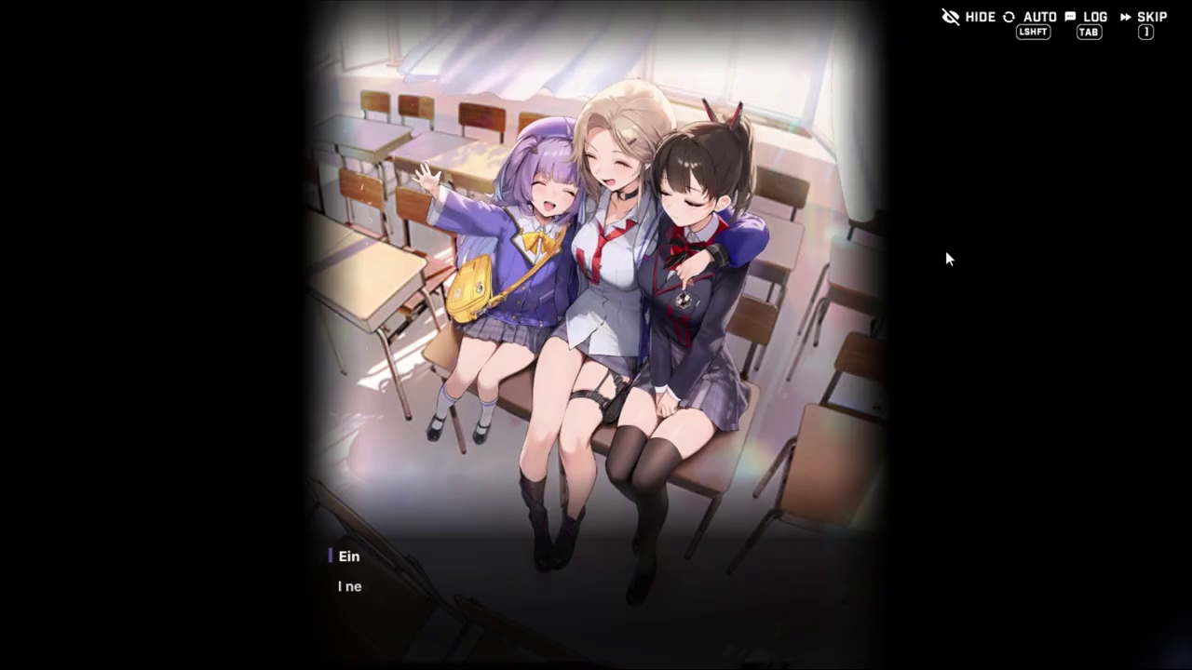